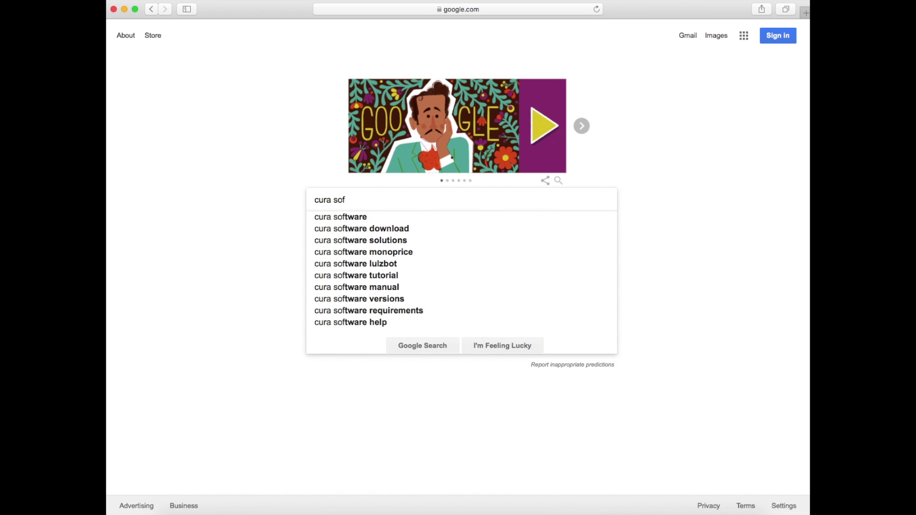
Step: Choose the 'cura software' search suggestion and start downloading Ultimaker Cura 3.0.4
{"action": "key", "text": "Down"}
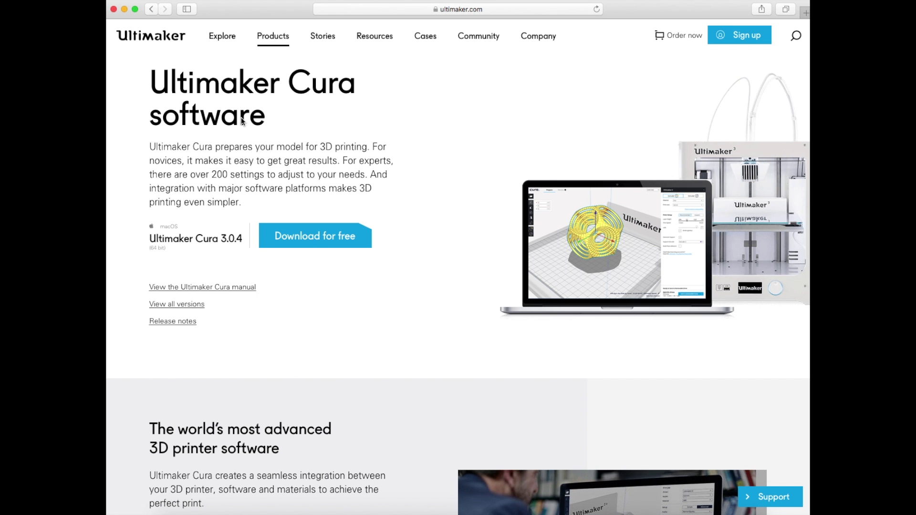
{"action": "left_click", "coordinate": [312, 238]}
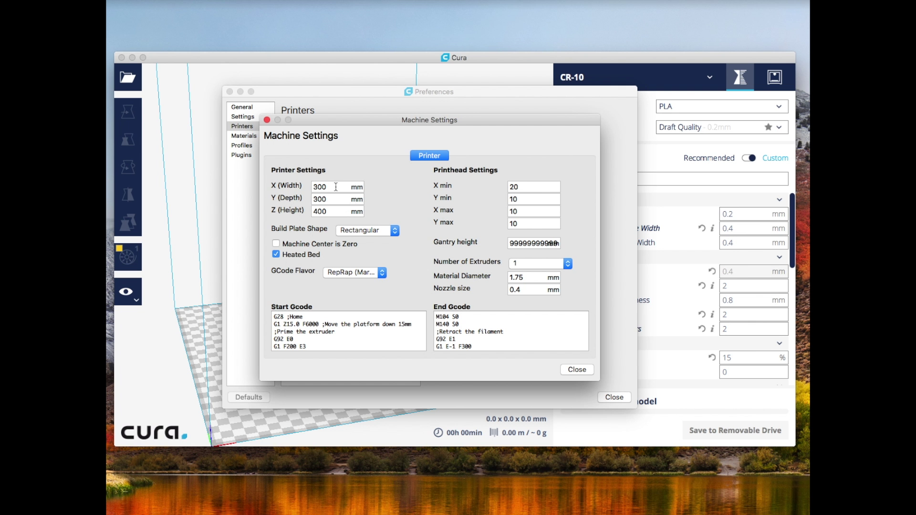
{"action": "left_click", "coordinate": [336, 187]}
{"action": "left_click", "coordinate": [332, 198]}
{"action": "left_click", "coordinate": [334, 212]}
{"action": "left_click_drag", "start_coordinate": [540, 277], "coordinate": [510, 280]}
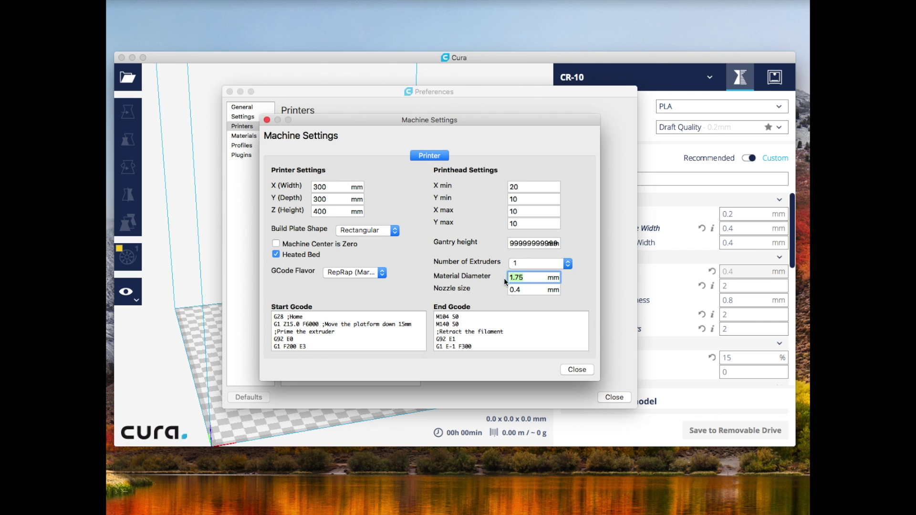
{"action": "left_click", "coordinate": [535, 289]}
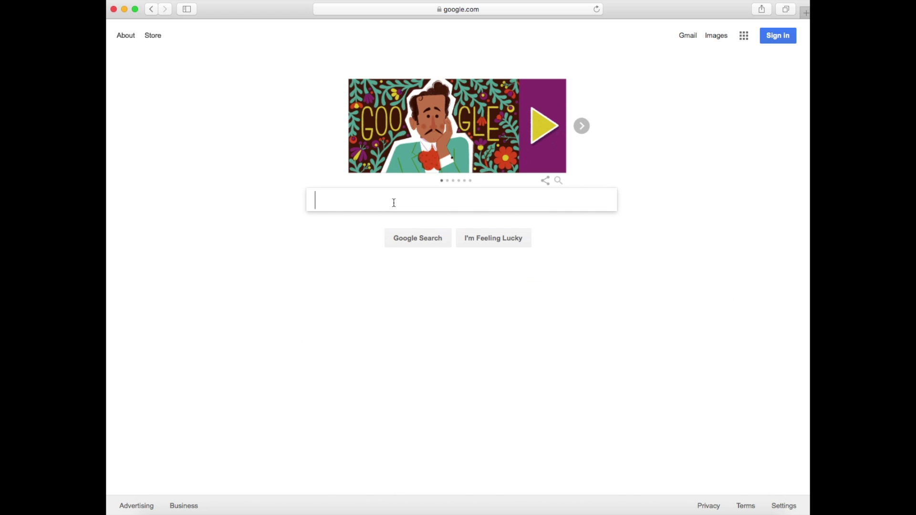
{"action": "type", "text": "thin"}
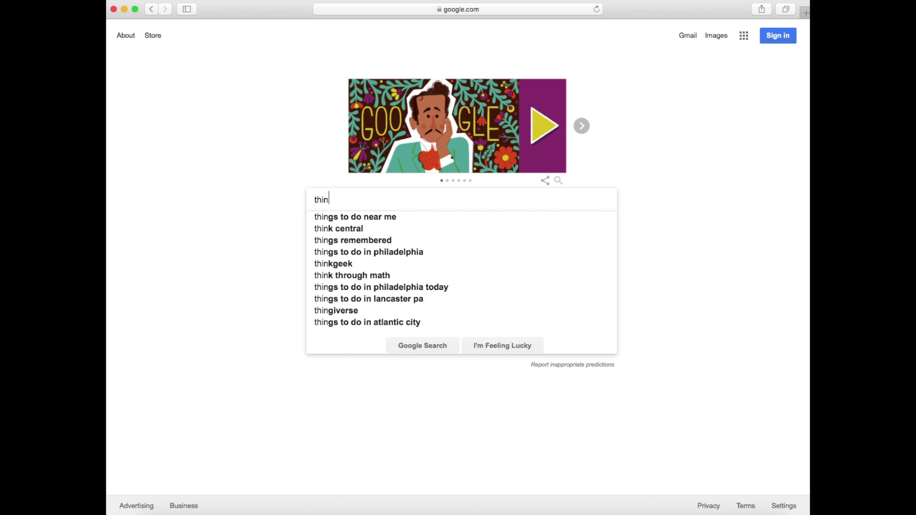
{"action": "type", "text": "giverse"}
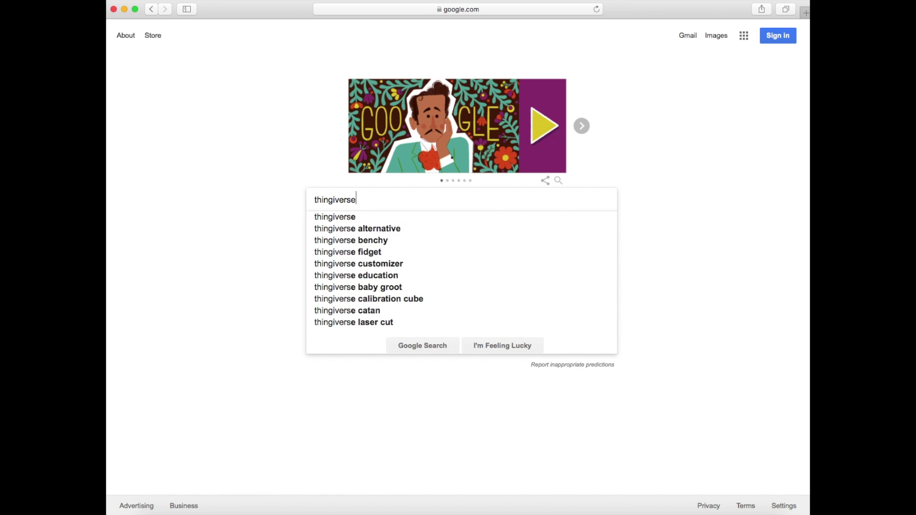
Step: Search for Thingiverse, search it for 3dbenchy and open the #3DBenchy torture-test thing
{"action": "key", "text": "Return"}
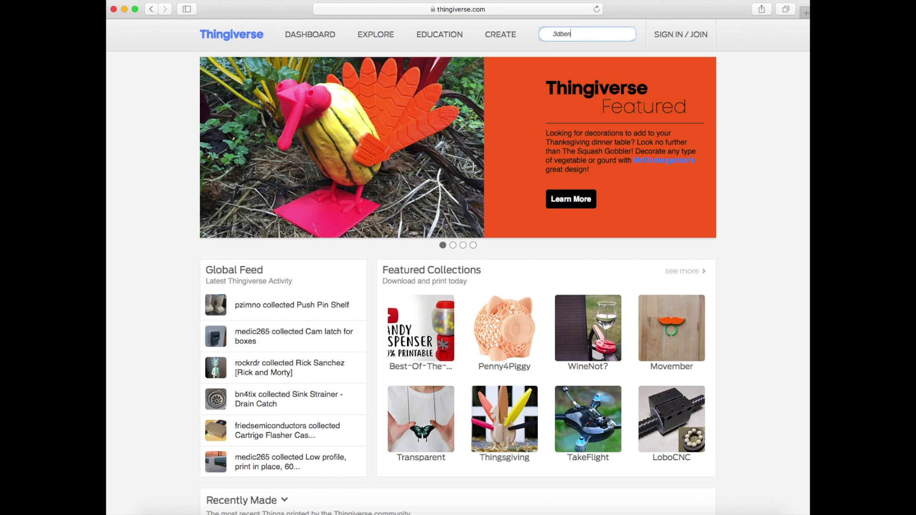
{"action": "key", "text": "Return"}
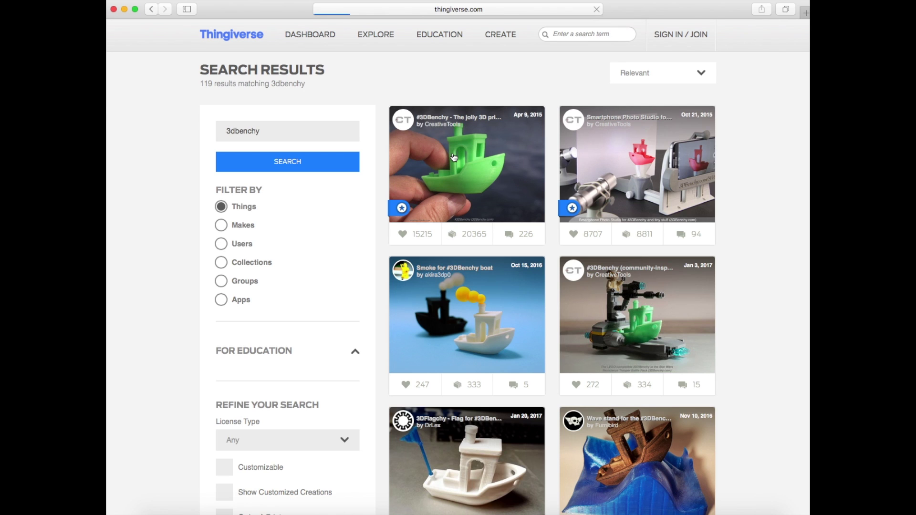
{"action": "left_click", "coordinate": [453, 157]}
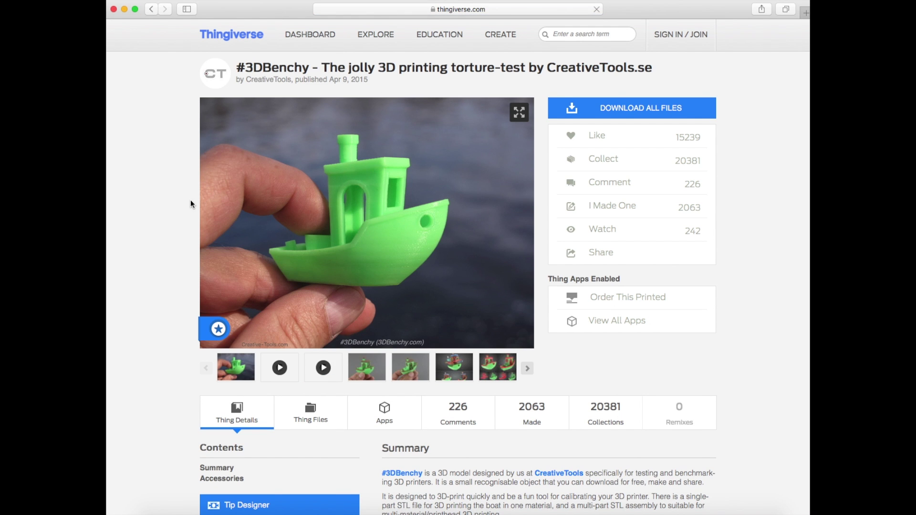
Step: Show the thing's files and drag 3DBenchy.stl onto the Cura build plate
{"action": "scroll", "coordinate": [180, 203], "scroll_direction": "down", "scroll_amount": 5}
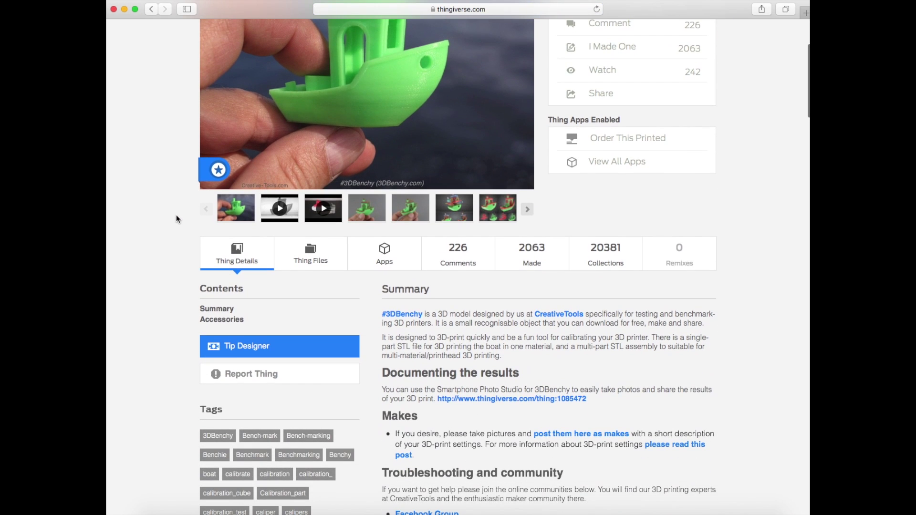
{"action": "left_click", "coordinate": [304, 255]}
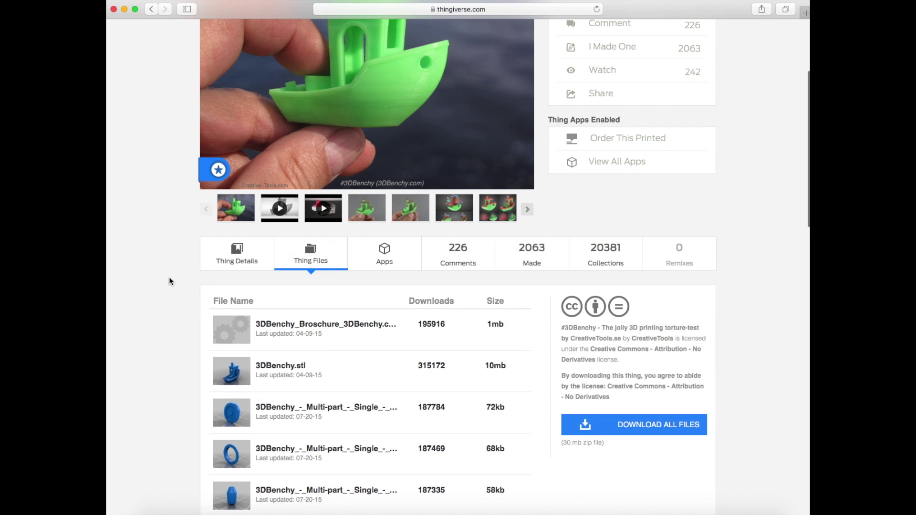
{"action": "scroll", "coordinate": [169, 277], "scroll_direction": "down", "scroll_amount": 5}
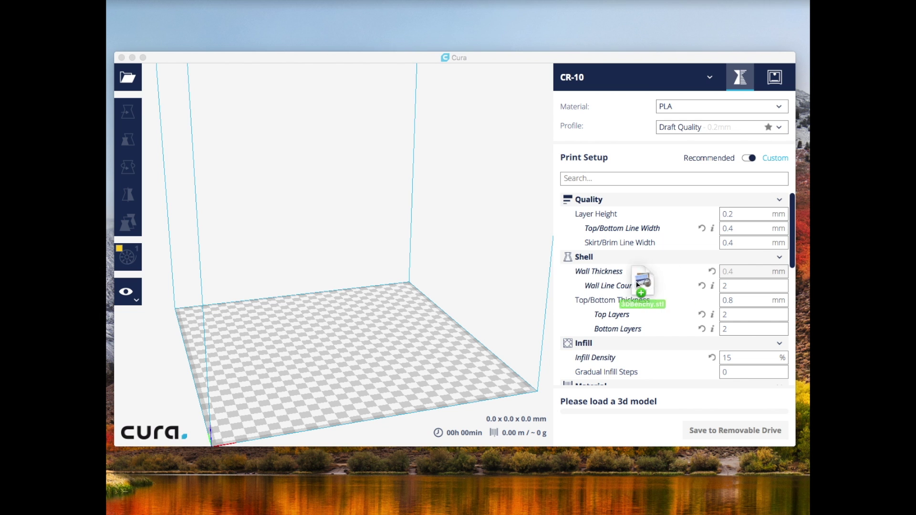
{"action": "left_click_drag", "start_coordinate": [640, 288], "coordinate": [348, 302]}
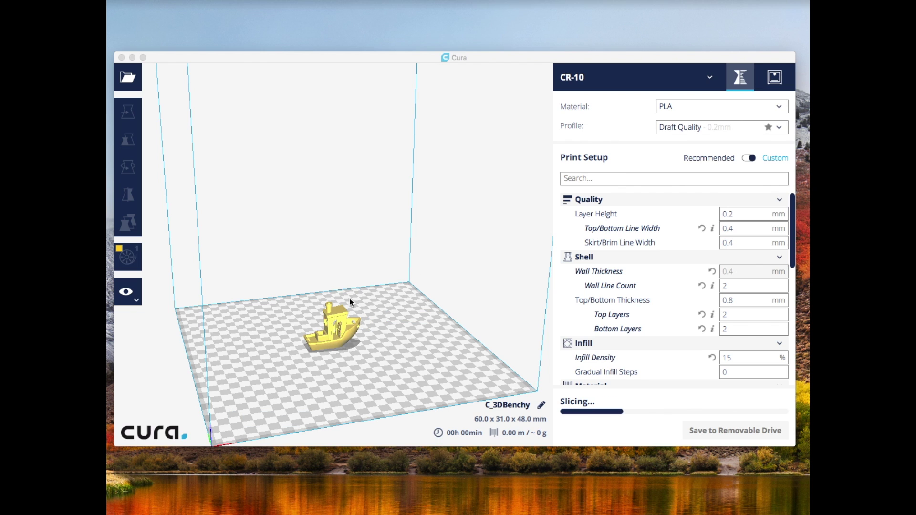
Step: Look down on the plate, move the Benchy, then centre it on the build plate
{"action": "right_click_drag", "start_coordinate": [341, 299], "coordinate": [350, 274]}
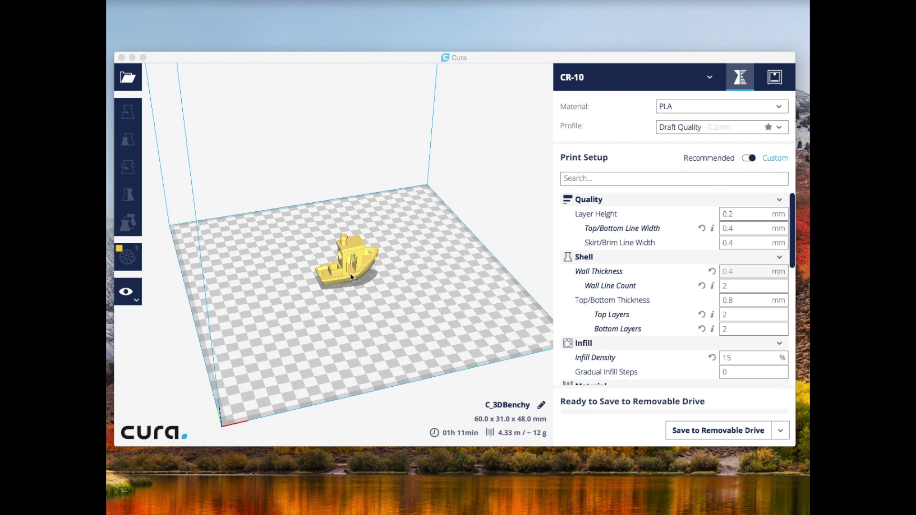
{"action": "left_click", "coordinate": [315, 273]}
{"action": "left_click_drag", "start_coordinate": [315, 271], "coordinate": [287, 288]}
{"action": "right_click", "coordinate": [281, 284]}
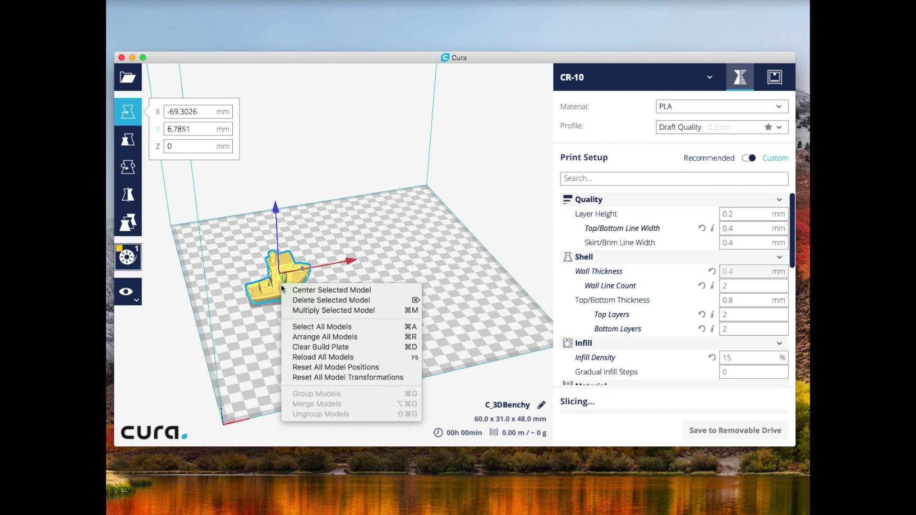
{"action": "left_click", "coordinate": [311, 291]}
{"action": "left_click", "coordinate": [310, 288]}
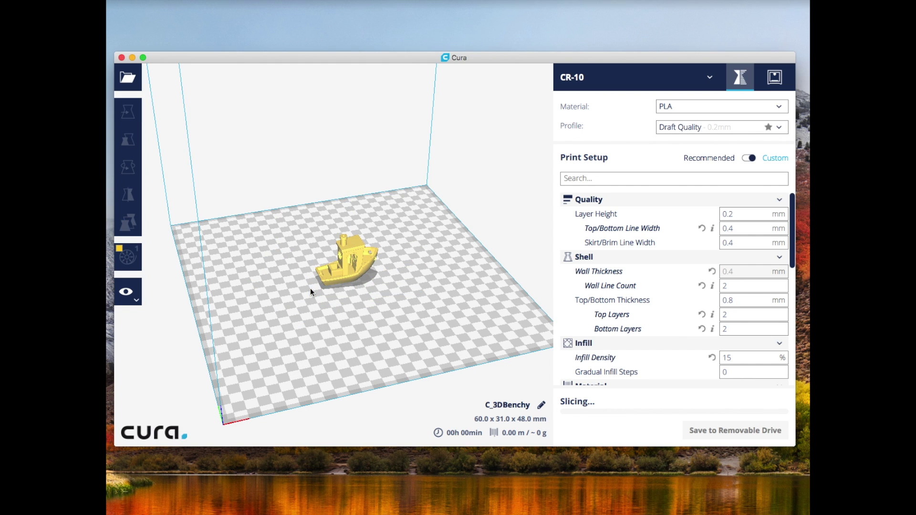
{"action": "left_click", "coordinate": [339, 265]}
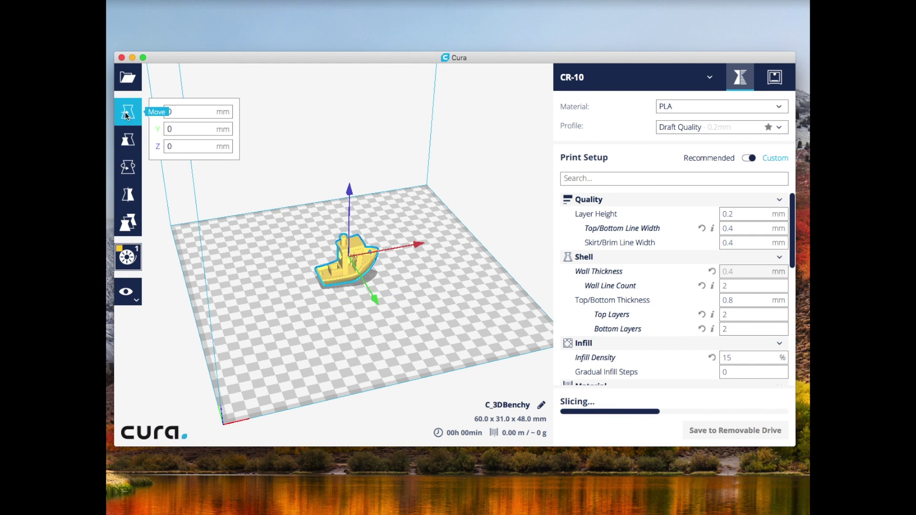
Step: Uniformly scale the Benchy to 79.8% (47.9 x 24.7 x 38.3 mm) and rotate it about its vertical axis
{"action": "left_click", "coordinate": [128, 148]}
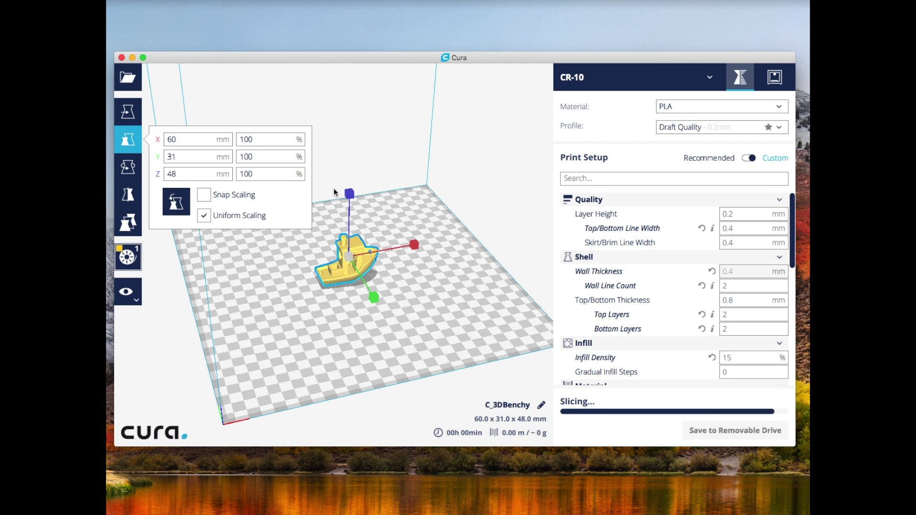
{"action": "left_click_drag", "start_coordinate": [349, 194], "coordinate": [348, 153]}
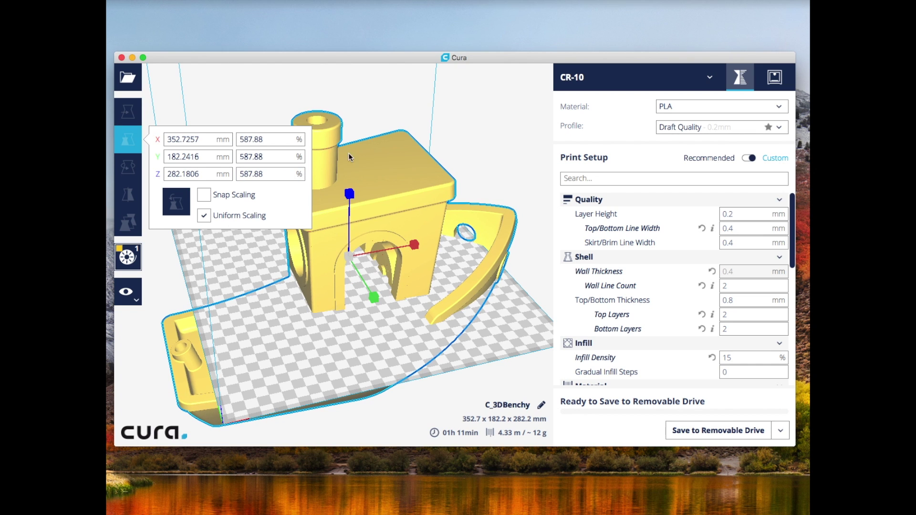
{"action": "mouse_move", "coordinate": [349, 195]}
{"action": "left_mouse_down"}
{"action": "mouse_move", "coordinate": [350, 205]}
{"action": "mouse_move", "coordinate": [350, 173]}
{"action": "mouse_move", "coordinate": [350, 199]}
{"action": "left_mouse_up"}
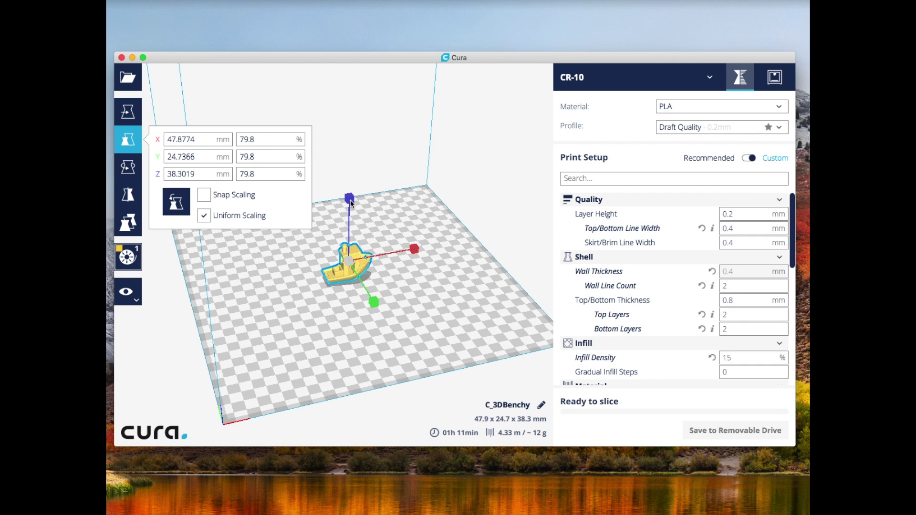
{"action": "left_click", "coordinate": [371, 216]}
{"action": "left_click", "coordinate": [352, 263]}
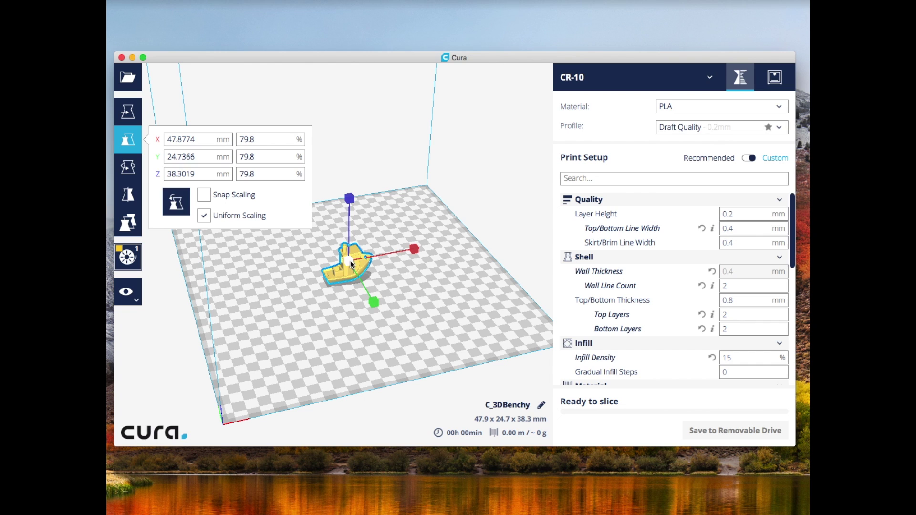
{"action": "left_click", "coordinate": [131, 169]}
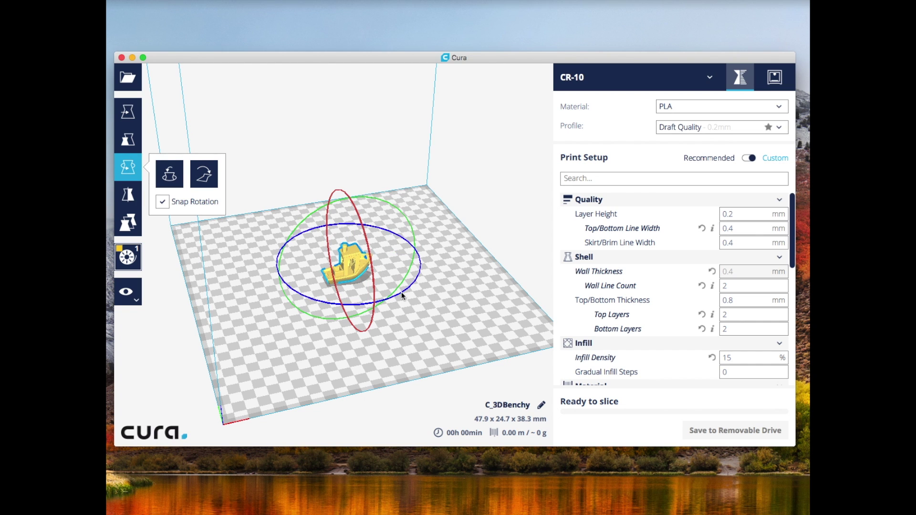
{"action": "mouse_move", "coordinate": [402, 293]}
{"action": "left_mouse_down"}
{"action": "mouse_move", "coordinate": [420, 257]}
{"action": "mouse_move", "coordinate": [412, 296]}
{"action": "left_mouse_up"}
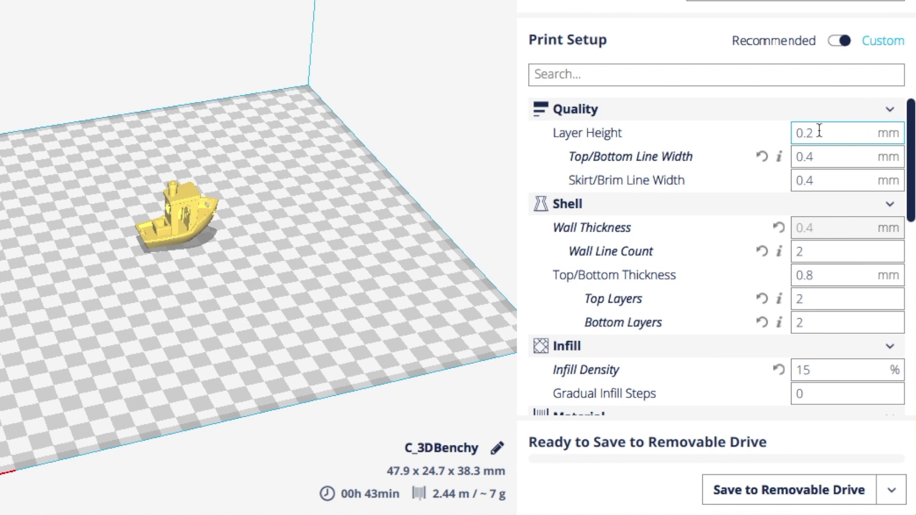
Step: Finish rotating the boat and set the Print Speed to 45 mm/s
{"action": "left_click_drag", "start_coordinate": [736, 214], "coordinate": [713, 213]}
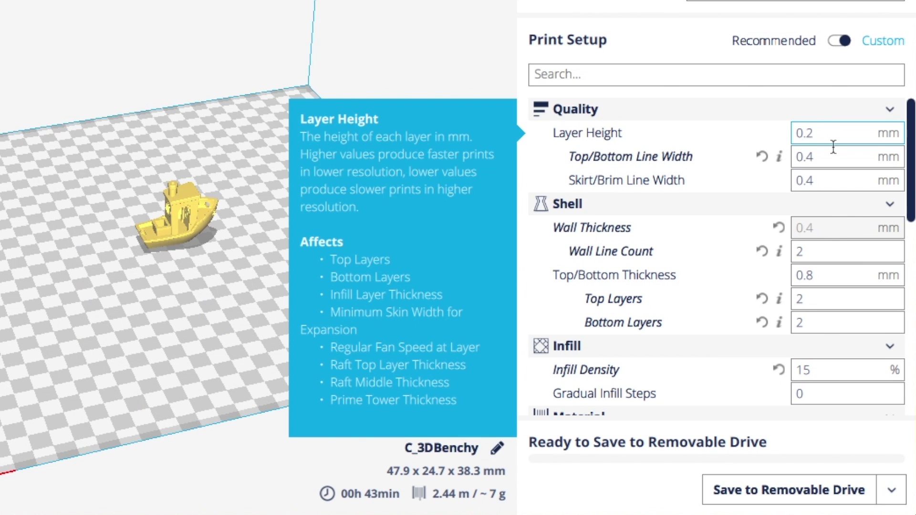
{"action": "double_click", "coordinate": [803, 157]}
{"action": "double_click", "coordinate": [804, 179]}
{"action": "scroll", "coordinate": [766, 179], "scroll_direction": "down", "scroll_amount": 2}
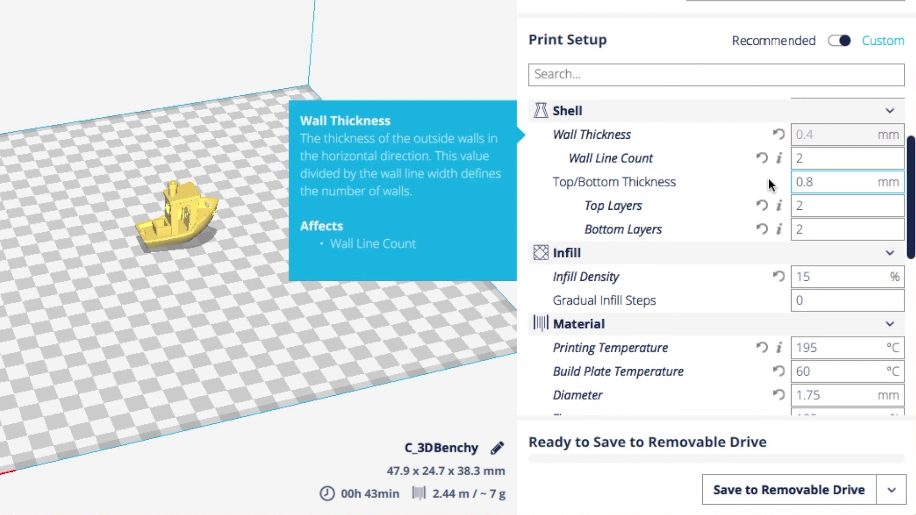
{"action": "scroll", "coordinate": [726, 179], "scroll_direction": "down", "scroll_amount": 3}
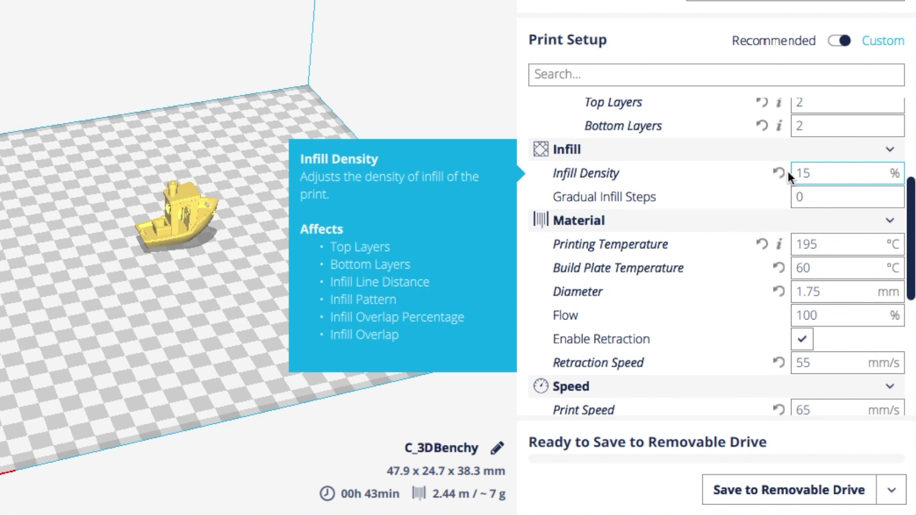
{"action": "scroll", "coordinate": [826, 177], "scroll_direction": "down", "scroll_amount": 2}
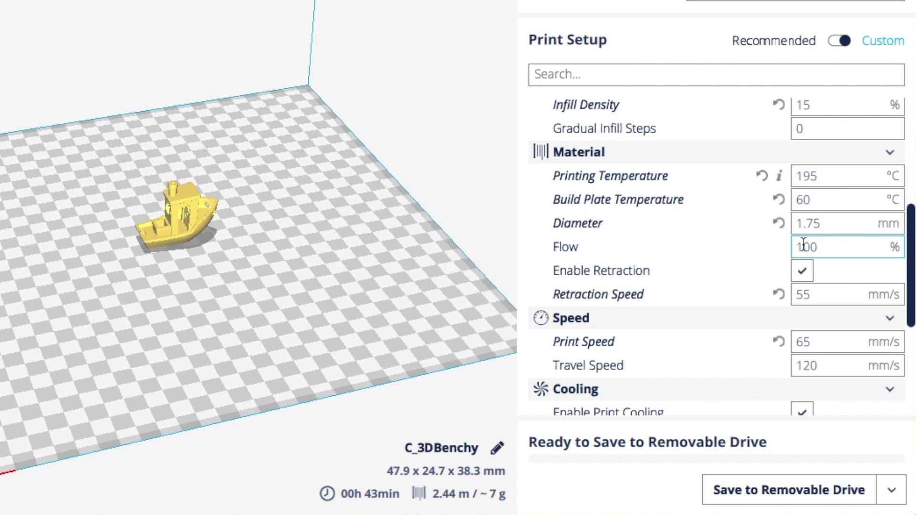
{"action": "scroll", "coordinate": [803, 244], "scroll_direction": "down", "scroll_amount": 3}
{"action": "left_click", "coordinate": [785, 225]}
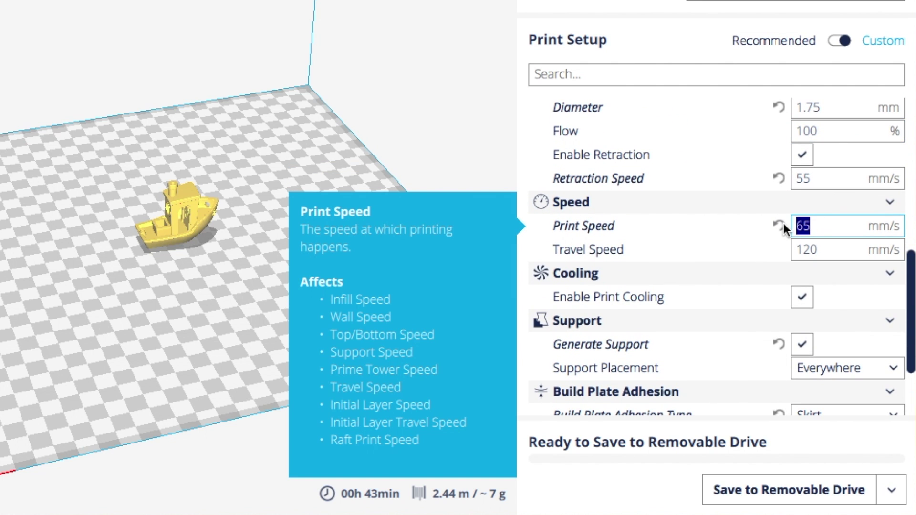
{"action": "type", "text": "45"}
Step: Turn off Generate Support and keep Build Plate Adhesion Type on Skirt
{"action": "scroll", "coordinate": [805, 244], "scroll_direction": "down", "scroll_amount": 2}
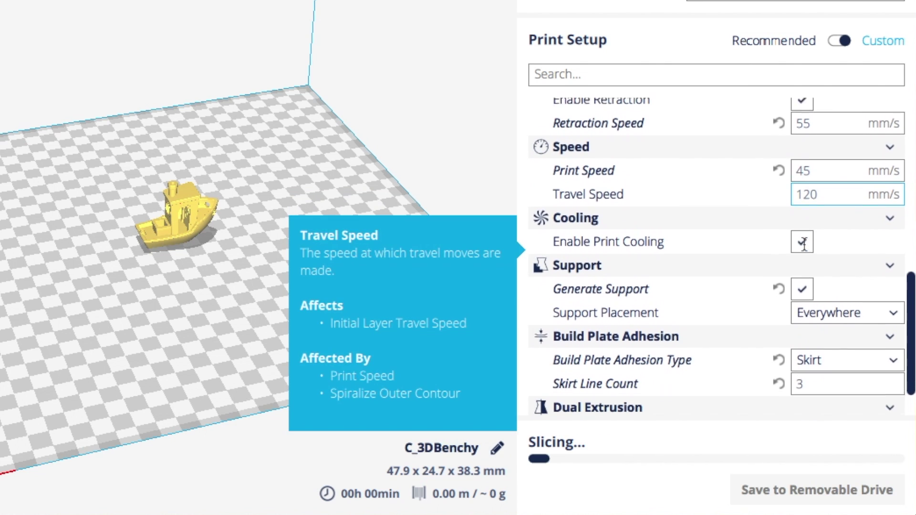
{"action": "scroll", "coordinate": [807, 253], "scroll_direction": "down", "scroll_amount": 1}
{"action": "left_click", "coordinate": [804, 268]}
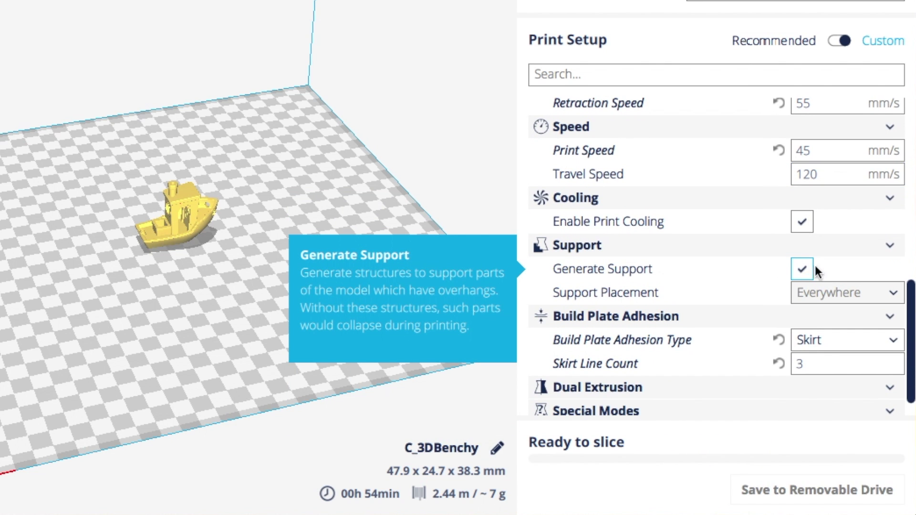
{"action": "left_click", "coordinate": [838, 308]}
{"action": "left_click", "coordinate": [838, 306]}
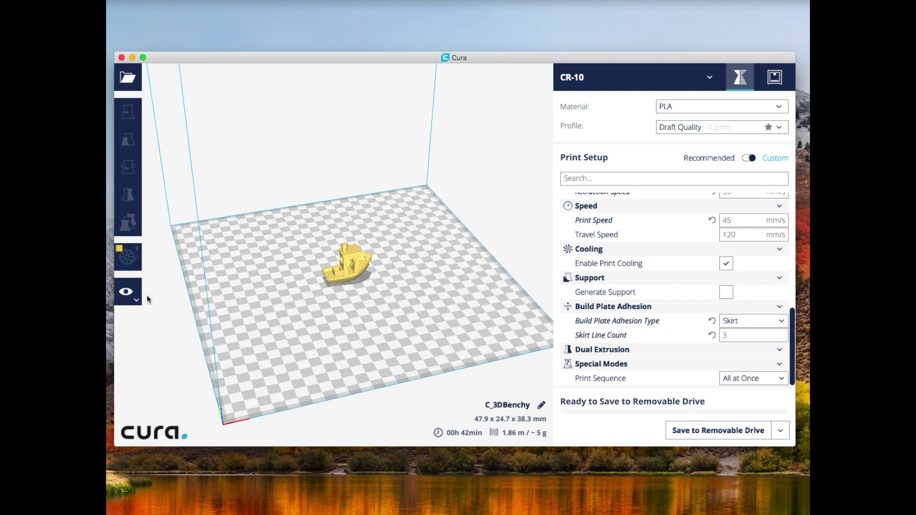
Step: Preview the sliced layers up to layer 127, then save C_3DBenchy.gcode to the removable drive
{"action": "left_click", "coordinate": [131, 293]}
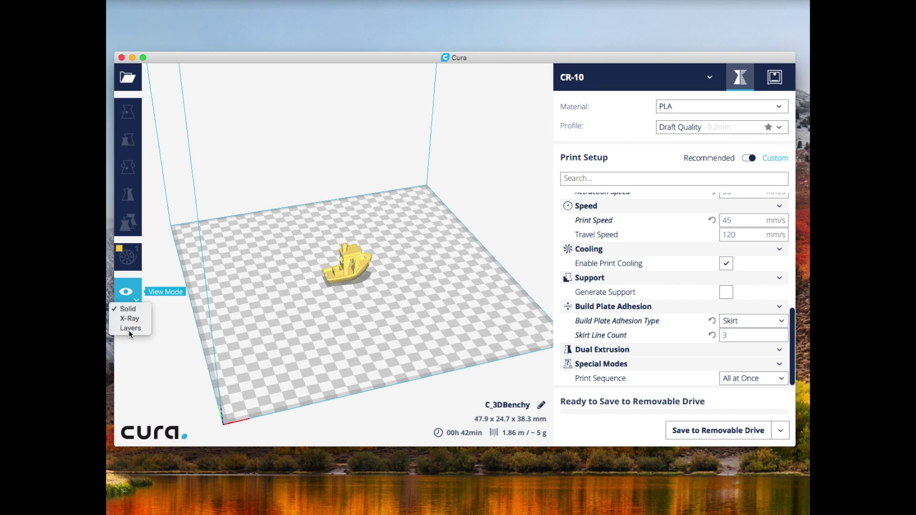
{"action": "left_click", "coordinate": [129, 333]}
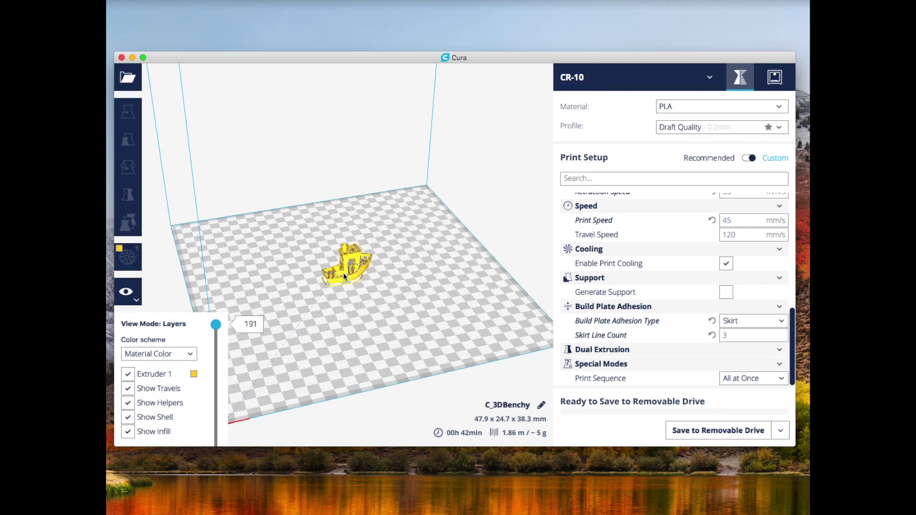
{"action": "scroll", "coordinate": [343, 273], "scroll_direction": "up", "scroll_amount": 10}
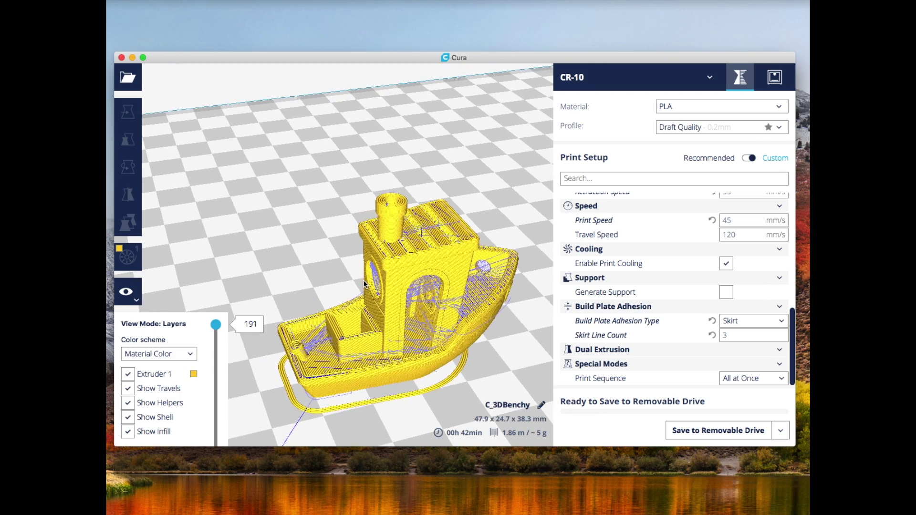
{"action": "scroll", "coordinate": [364, 283], "scroll_direction": "down", "scroll_amount": 5}
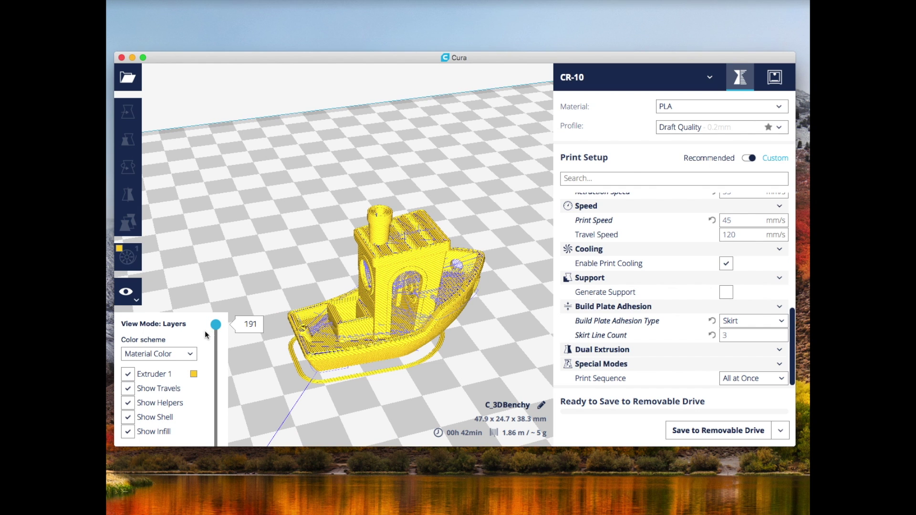
{"action": "left_click_drag", "start_coordinate": [217, 332], "coordinate": [228, 415]}
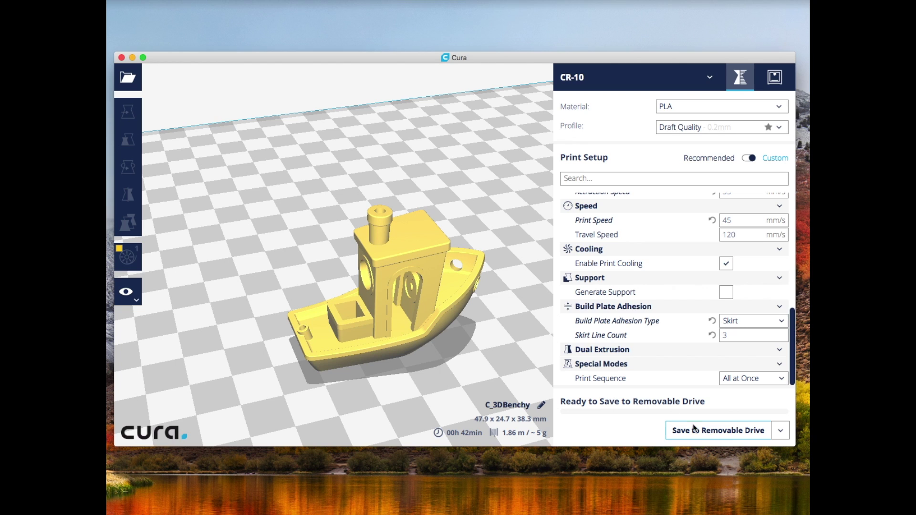
{"action": "left_click", "coordinate": [726, 431]}
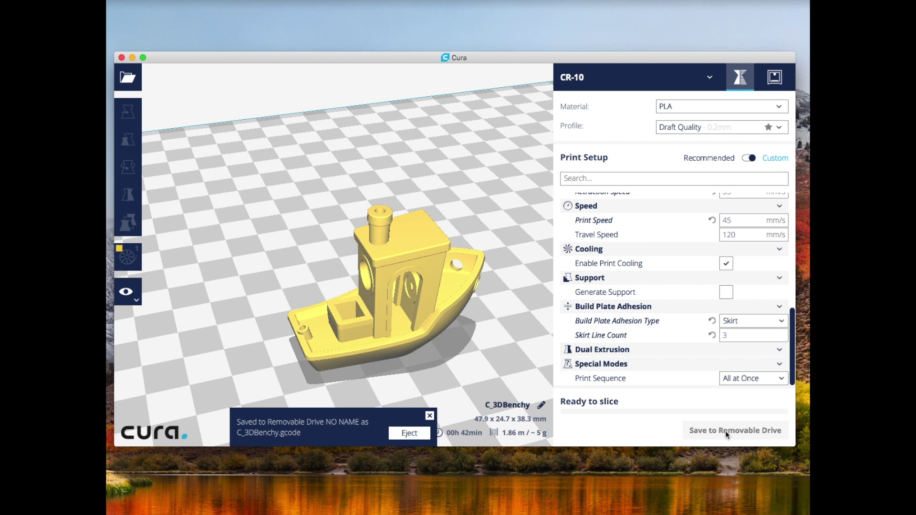